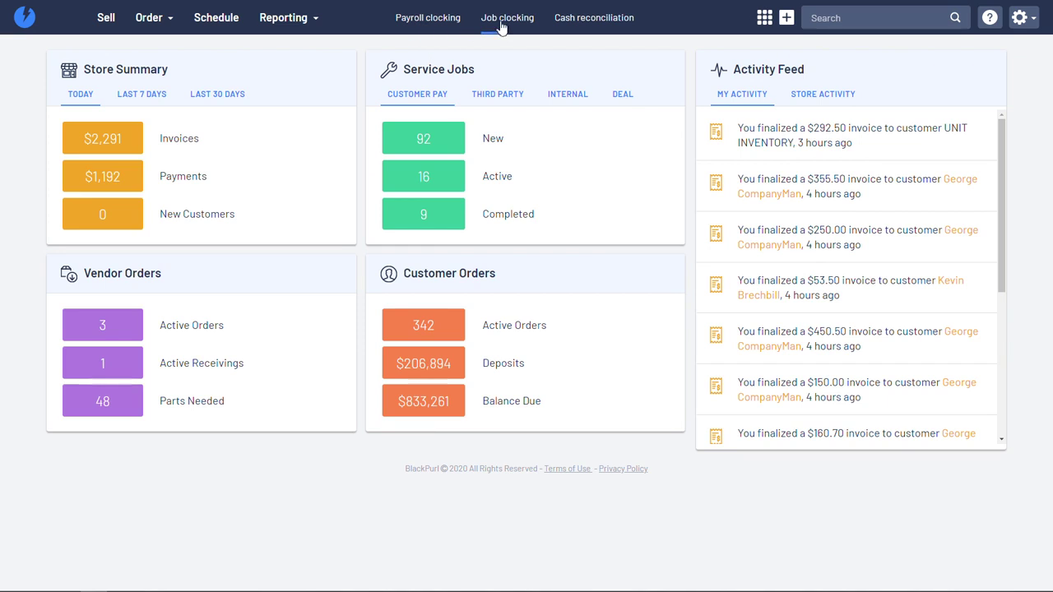
# Step: Go to System settings through the gear menu at the top right
pyautogui.click(1020, 17)
pyautogui.click(954, 132)
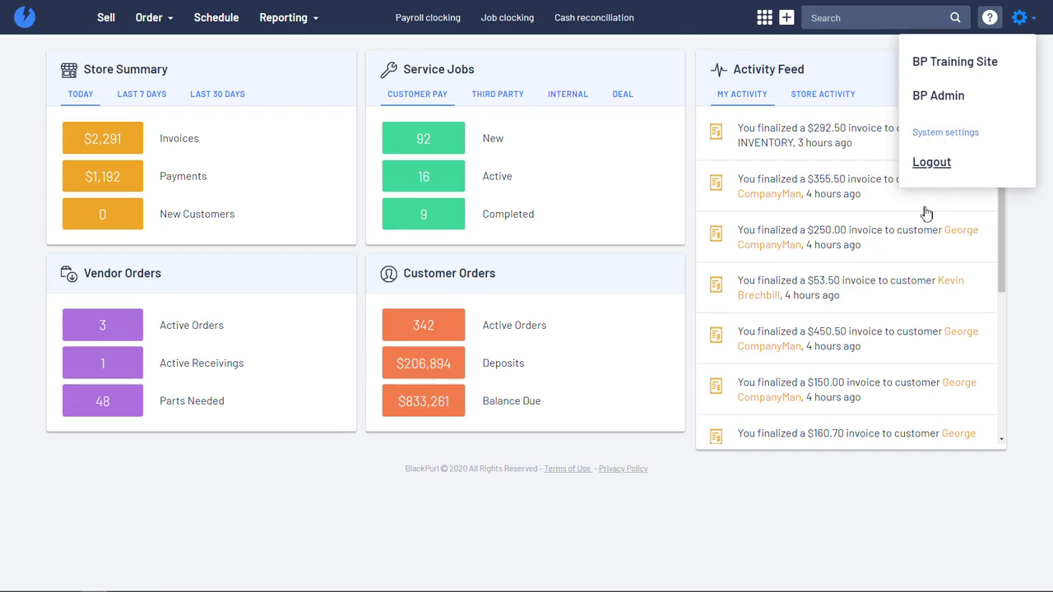
pyautogui.scroll(-1, 630, 388)
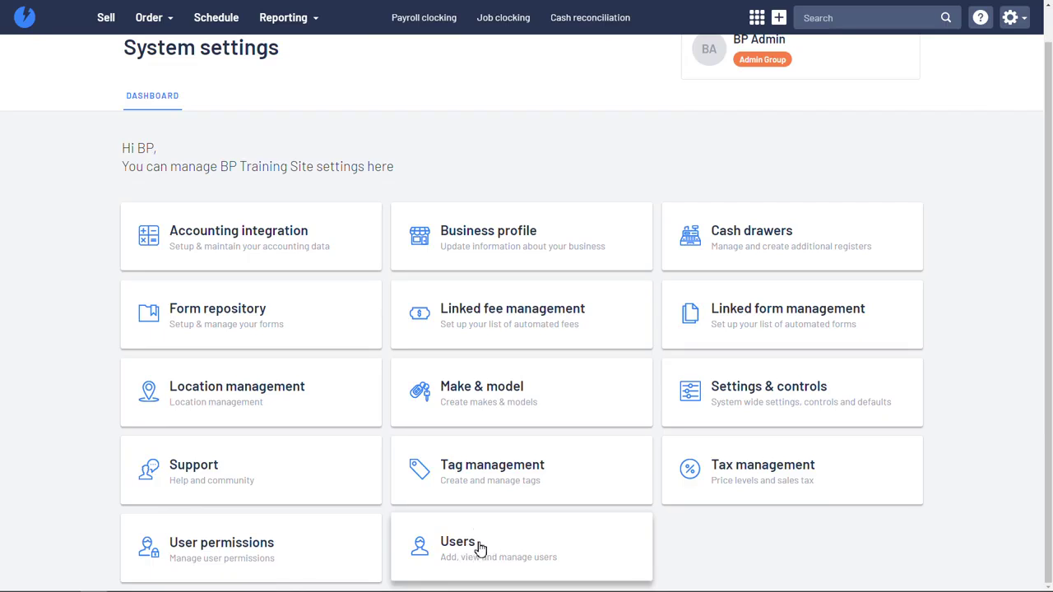
# Step: Open User permissions to list the Admin Group, Parts, Service and Sales groups
pyautogui.click(237, 549)
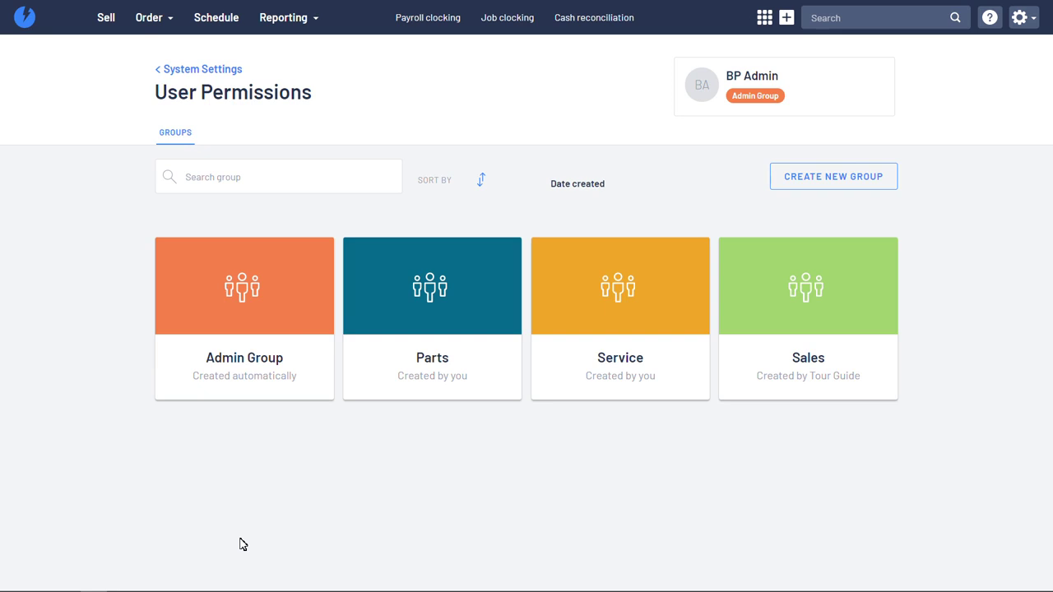
pyautogui.moveTo(624, 380)
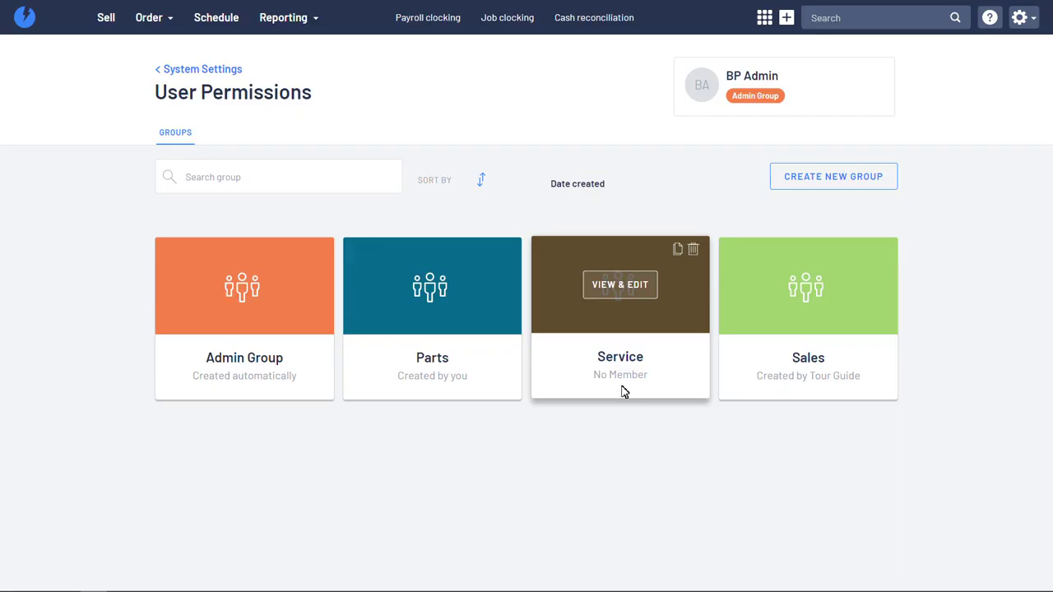
# Step: View the Service group's permissions, mostly disabled except view-only Merchandise, Service job and Deal
pyautogui.click(621, 289)
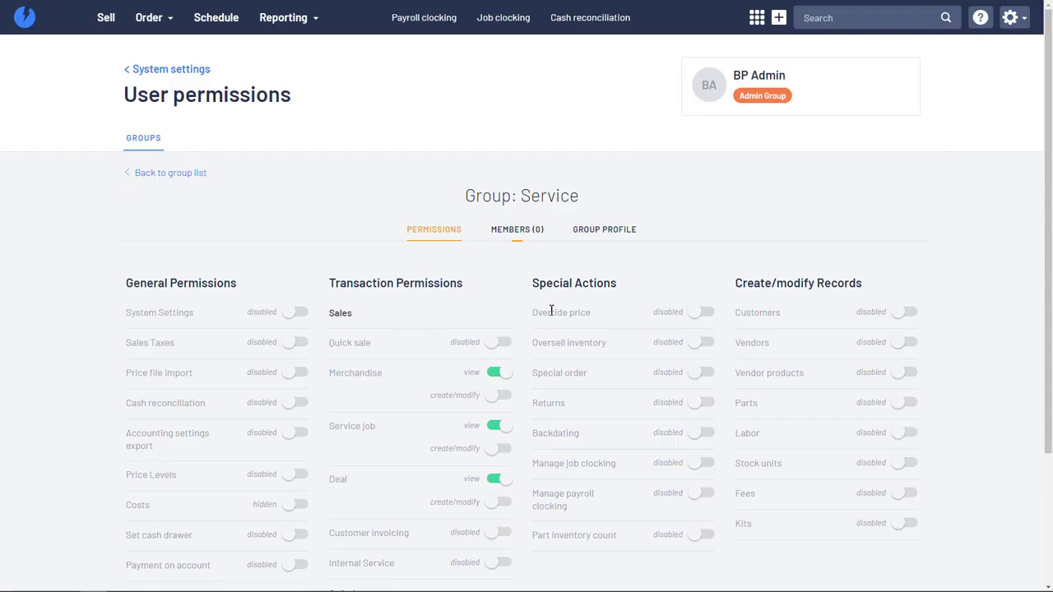
pyautogui.scroll(-1, 521, 291)
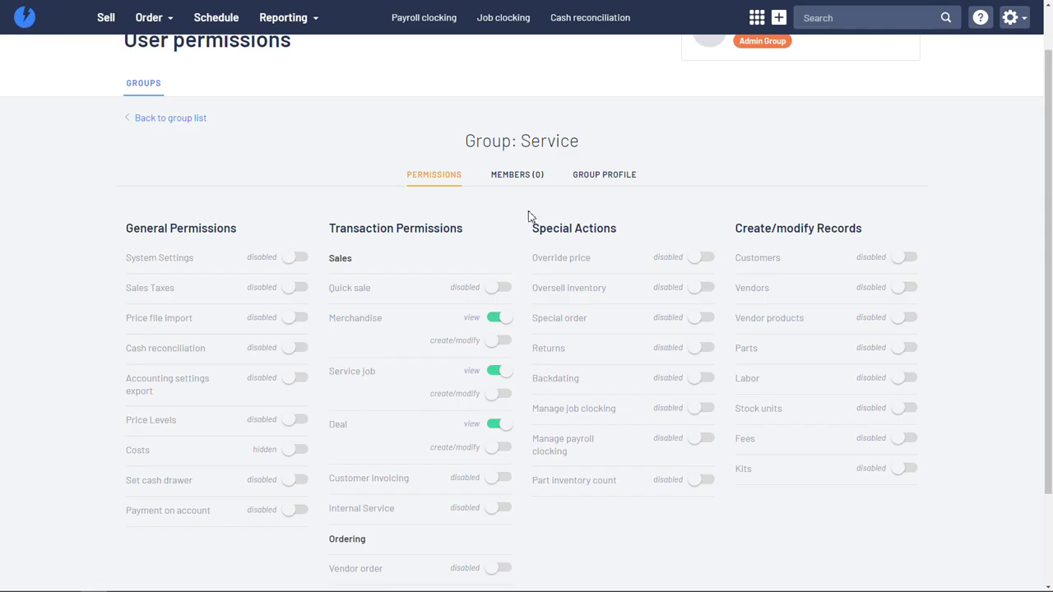
pyautogui.scroll(2, 606, 391)
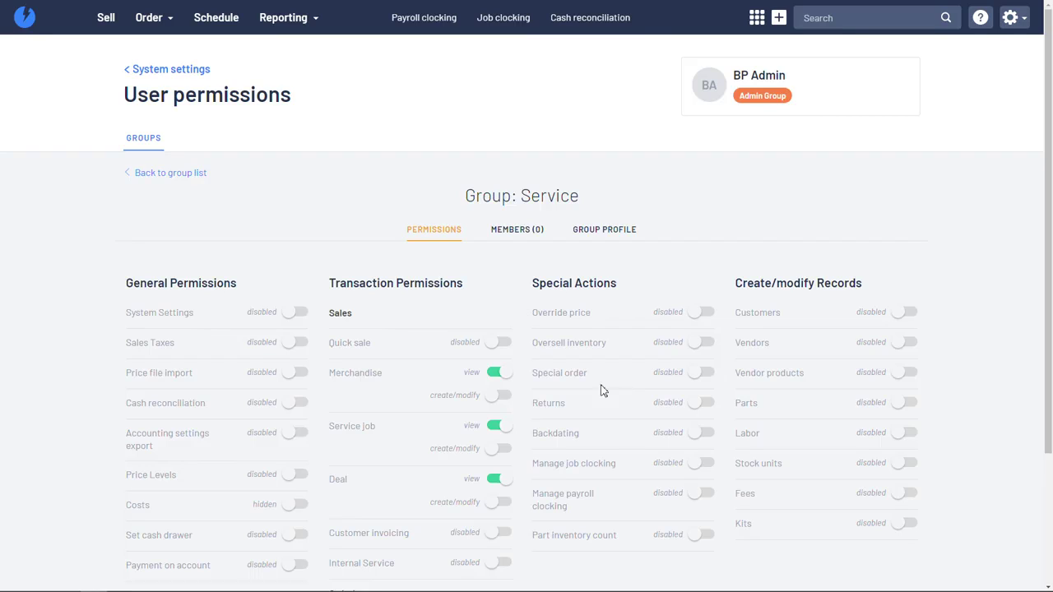
# Step: Go back to the group list, then return to the System settings dashboard
pyautogui.click(164, 179)
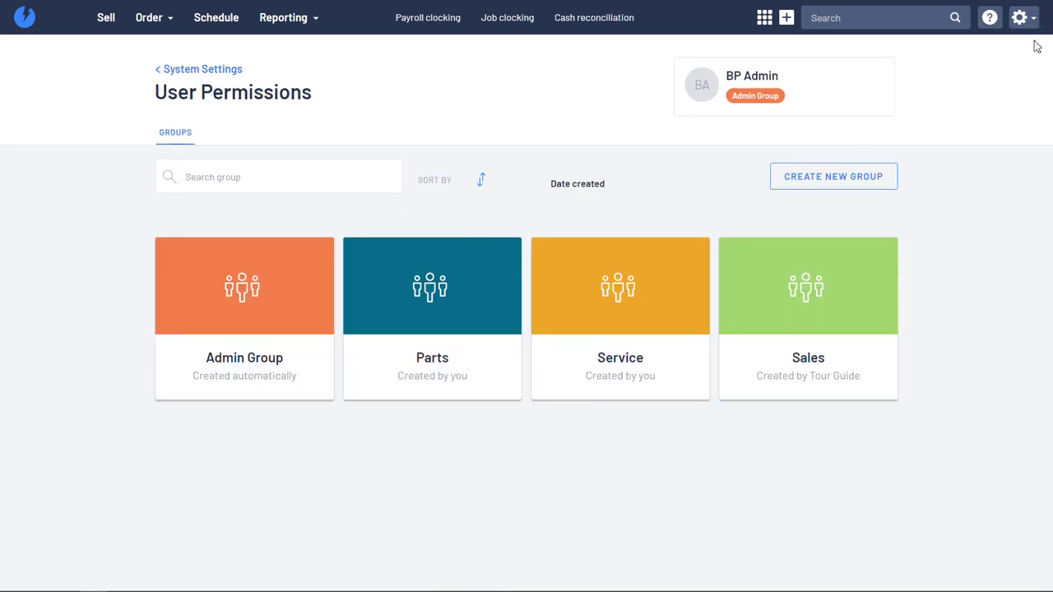
pyautogui.click(1020, 19)
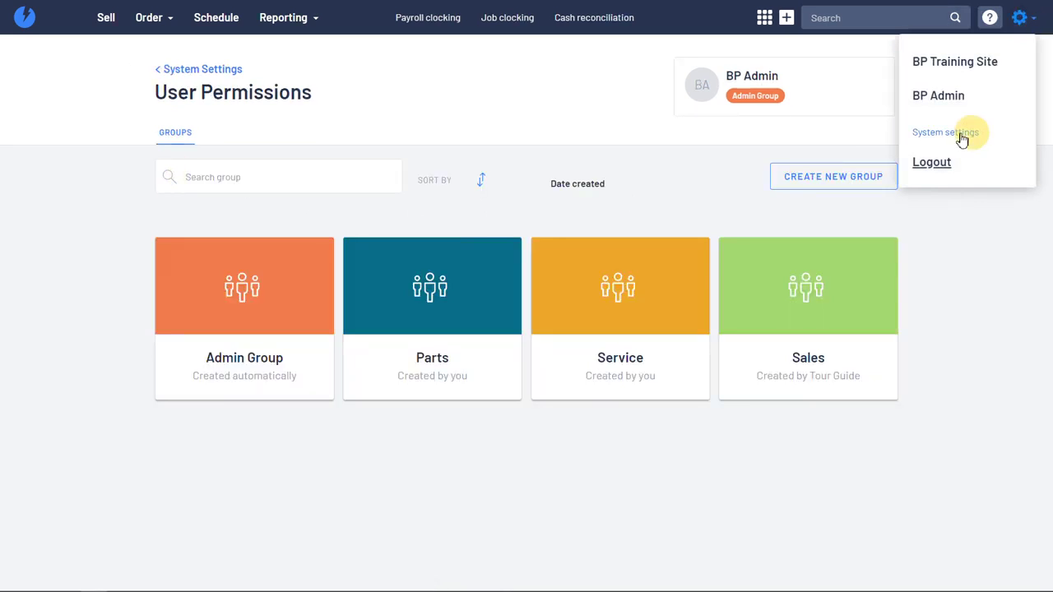
pyautogui.click(954, 133)
pyautogui.scroll(-1, 557, 280)
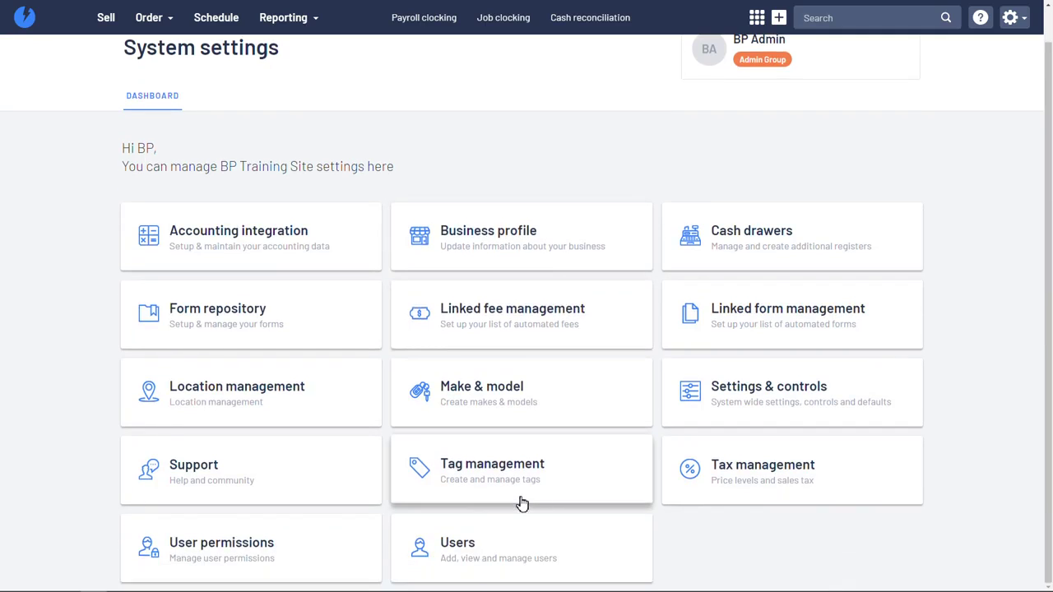
# Step: Open Users and switch to the Time Clocking Staff list
pyautogui.click(483, 547)
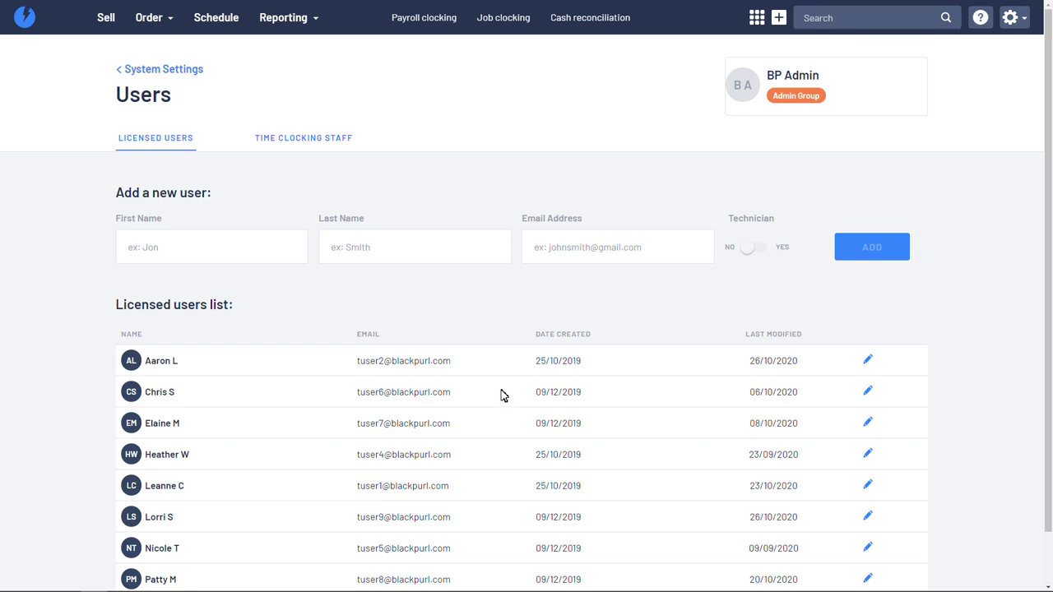
pyautogui.scroll(-1, 193, 333)
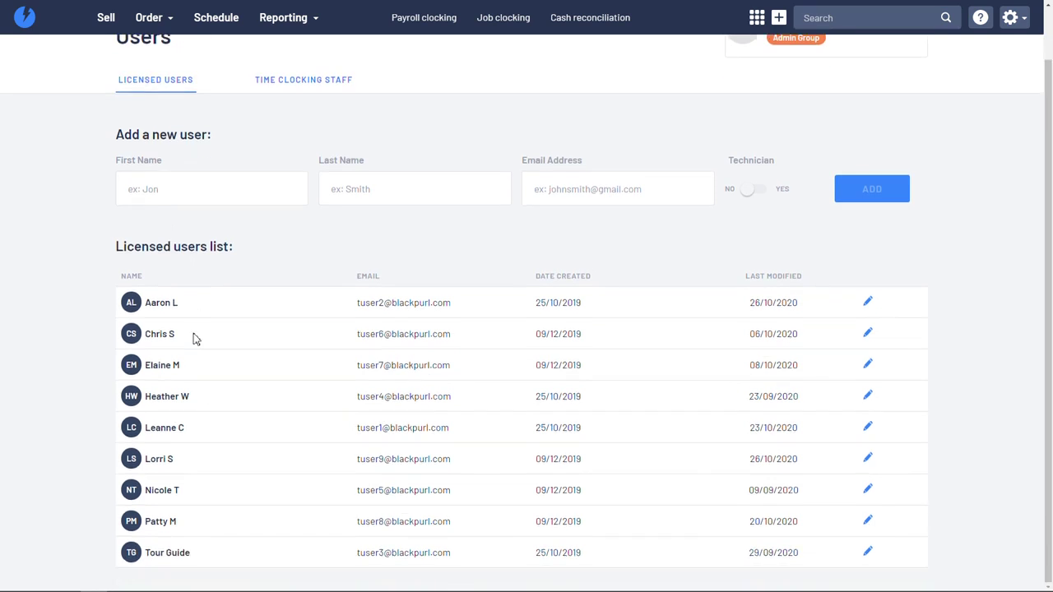
pyautogui.scroll(1, 194, 338)
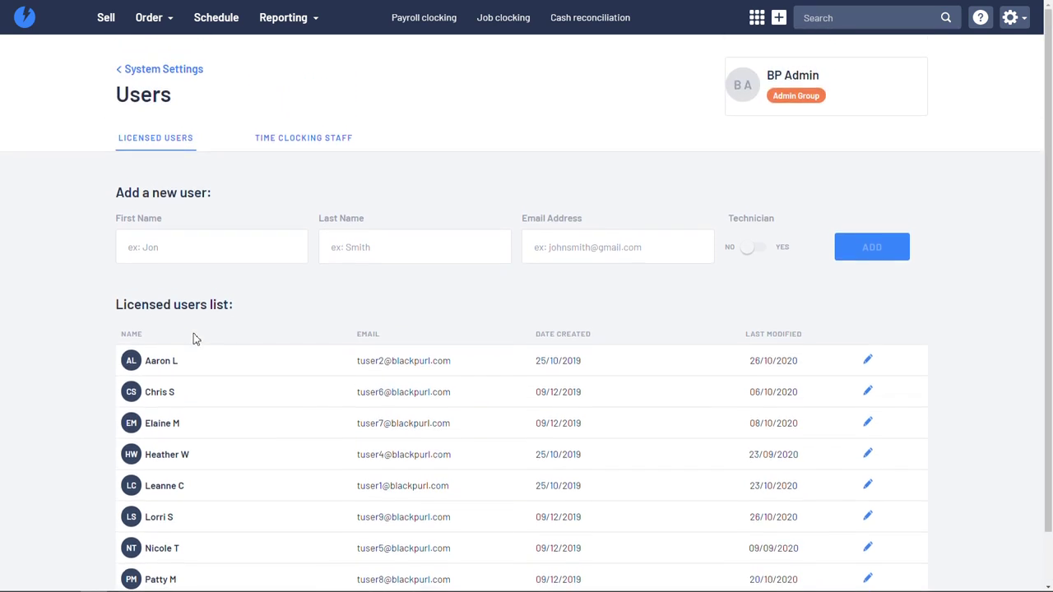
pyautogui.click(301, 147)
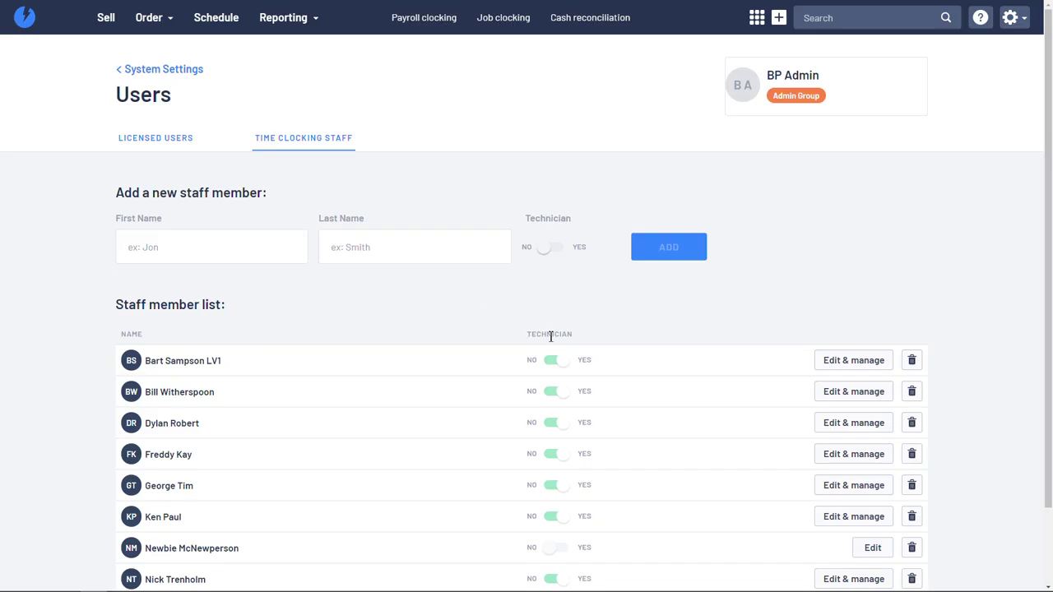
pyautogui.moveTo(569, 334); pyautogui.dragTo(530, 334)
# Step: Enter the new staff member's first and last name and set Technician to Yes
pyautogui.click(495, 331)
pyautogui.click(206, 256)
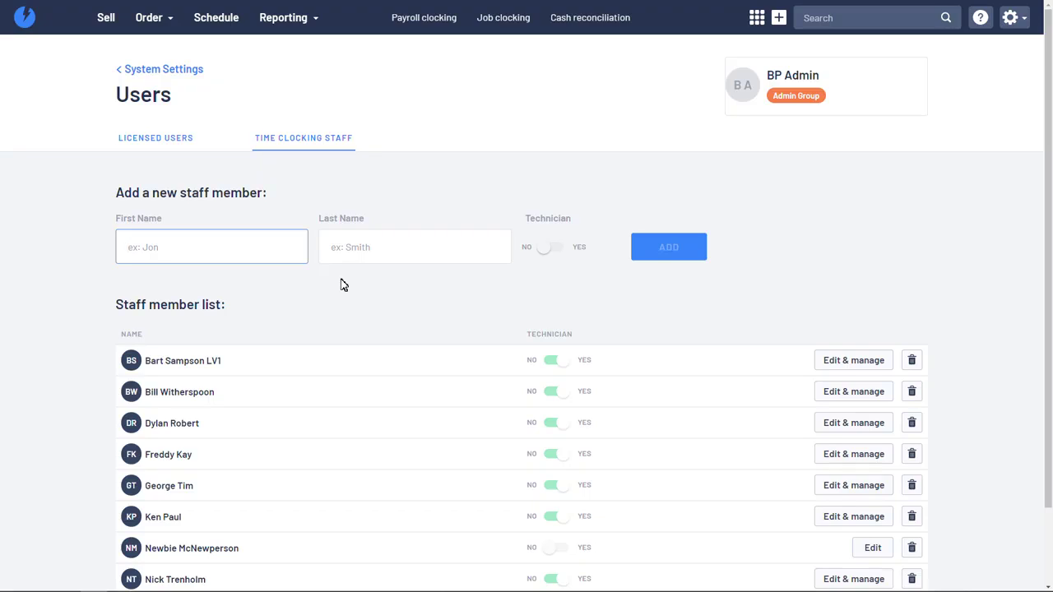
pyautogui.write('h')
pyautogui.press('BackSpace')
pyautogui.write('hAR')
pyautogui.press('BackSpace')
pyautogui.press('BackSpace')
pyautogui.press('BackSpace')
pyautogui.click(385, 247)
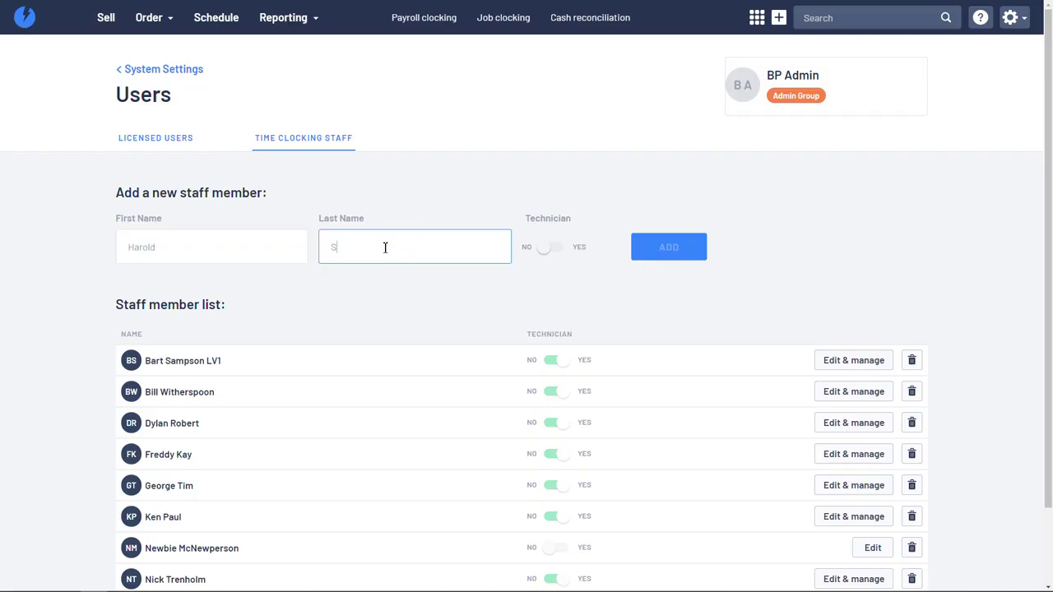
pyautogui.click(551, 248)
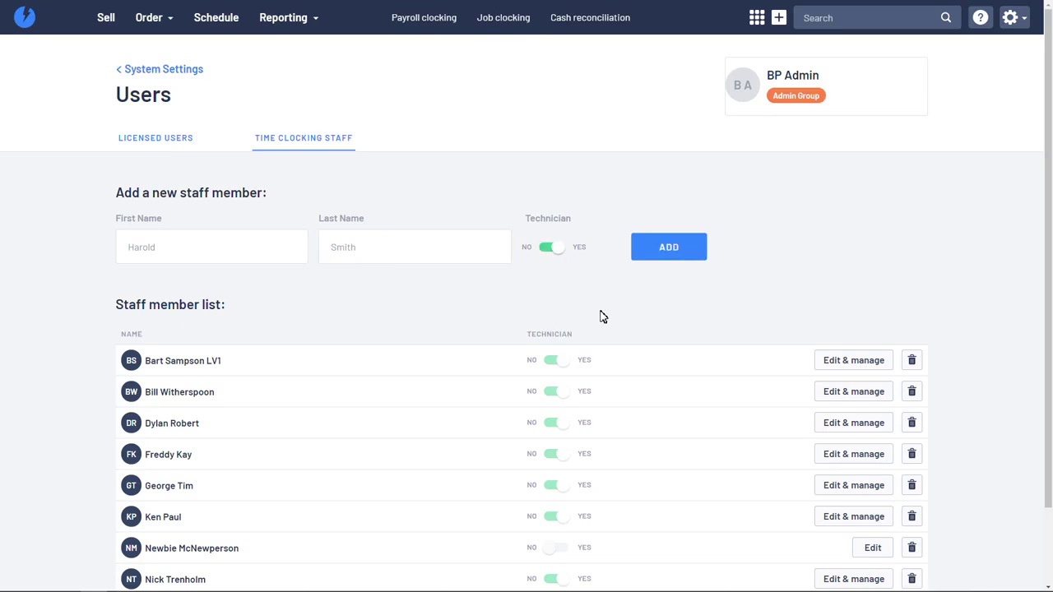
# Step: Add the technician and view their details: role Technician, $35.00 per hour, Monday–Friday
pyautogui.click(668, 262)
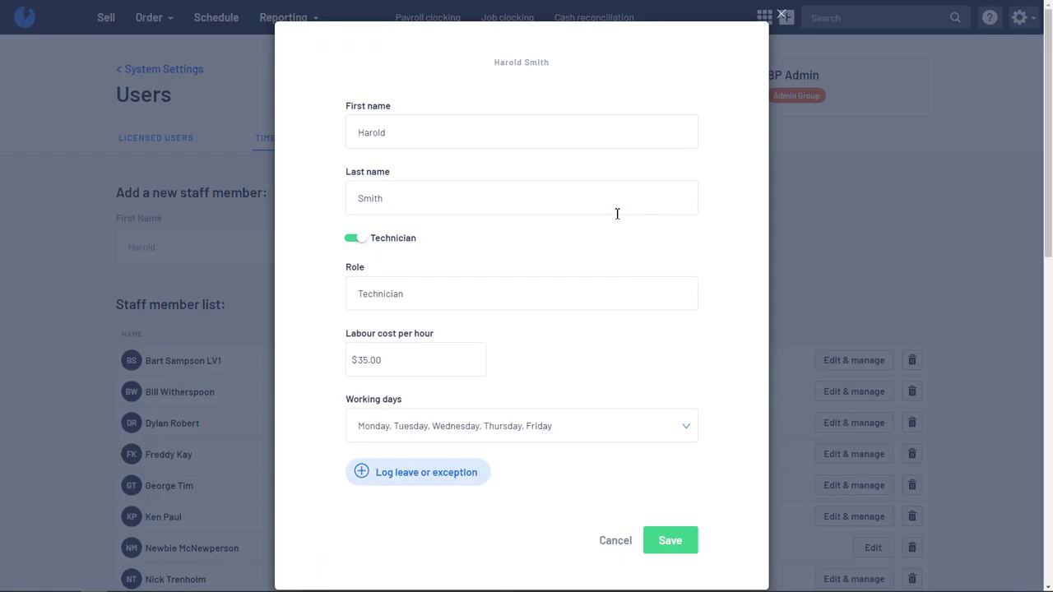
pyautogui.click(525, 294)
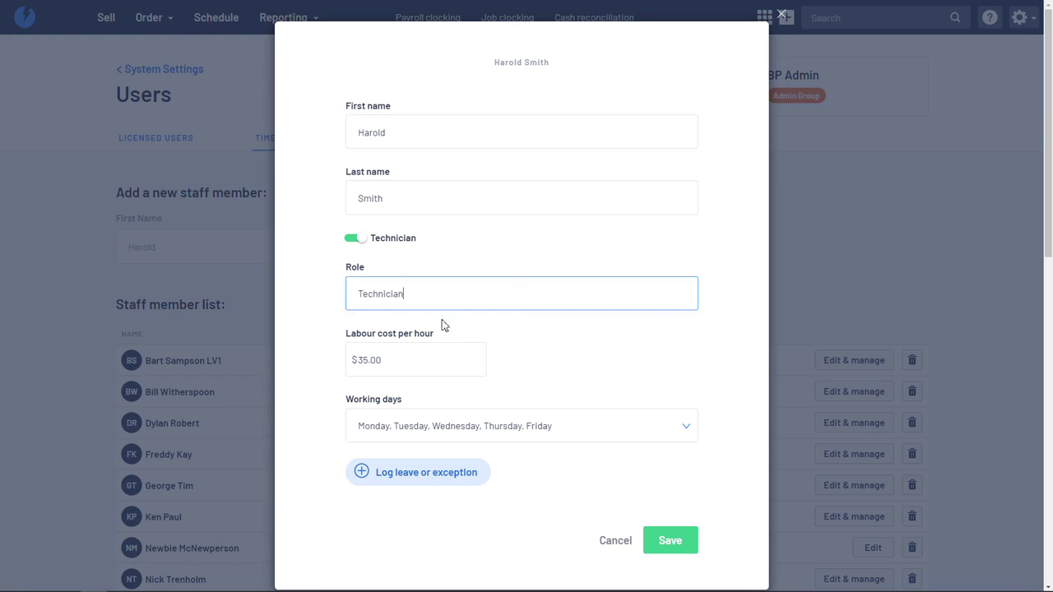
pyautogui.moveTo(359, 338); pyautogui.dragTo(437, 336)
pyautogui.click(490, 339)
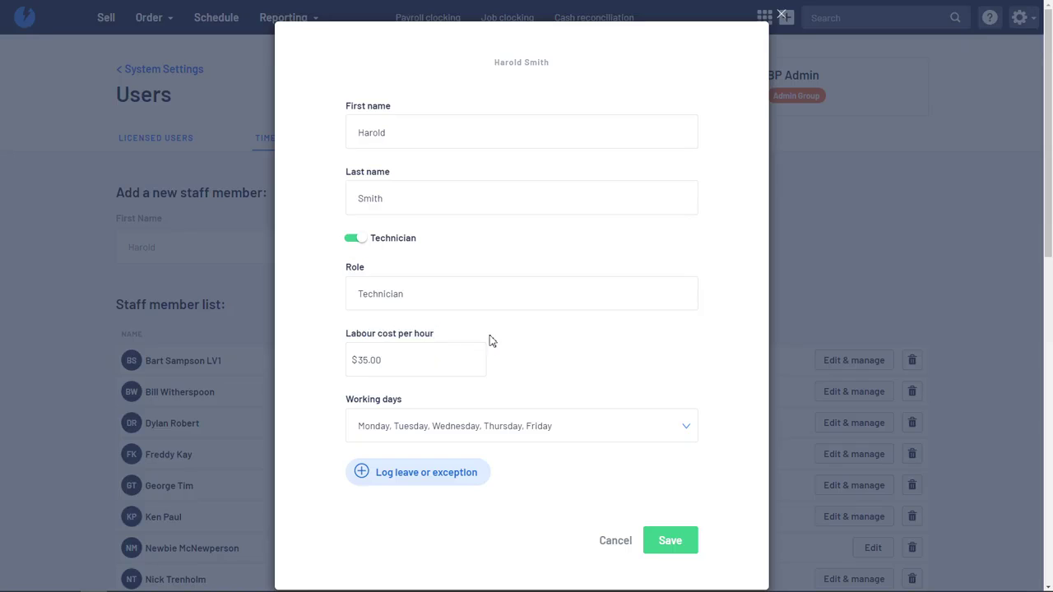
pyautogui.scroll(-1, 571, 376)
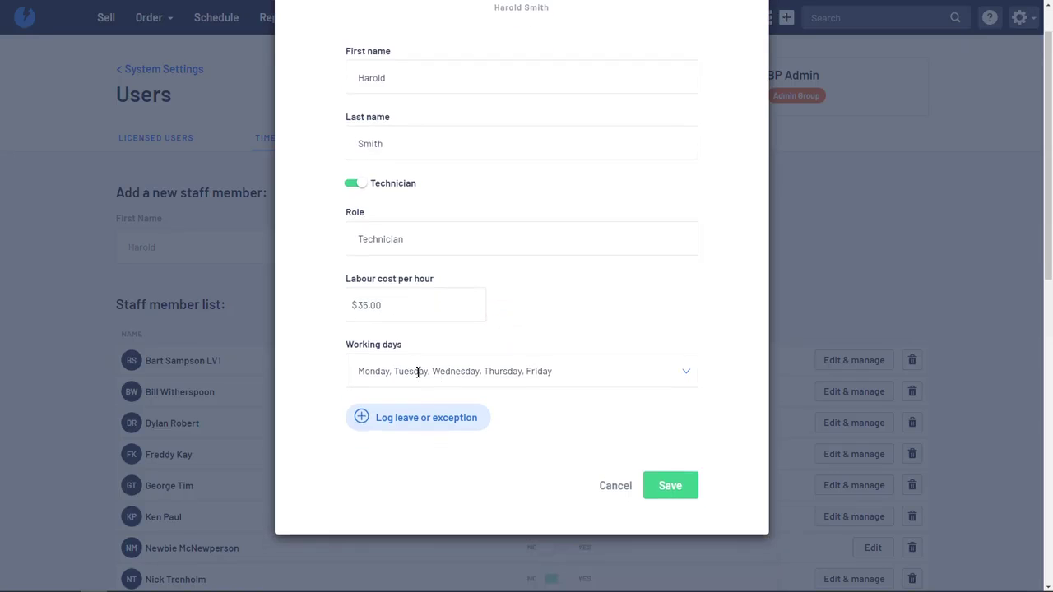
# Step: Untick Monday, Tuesday and Wednesday so working days are Thursday and Friday only
pyautogui.click(689, 376)
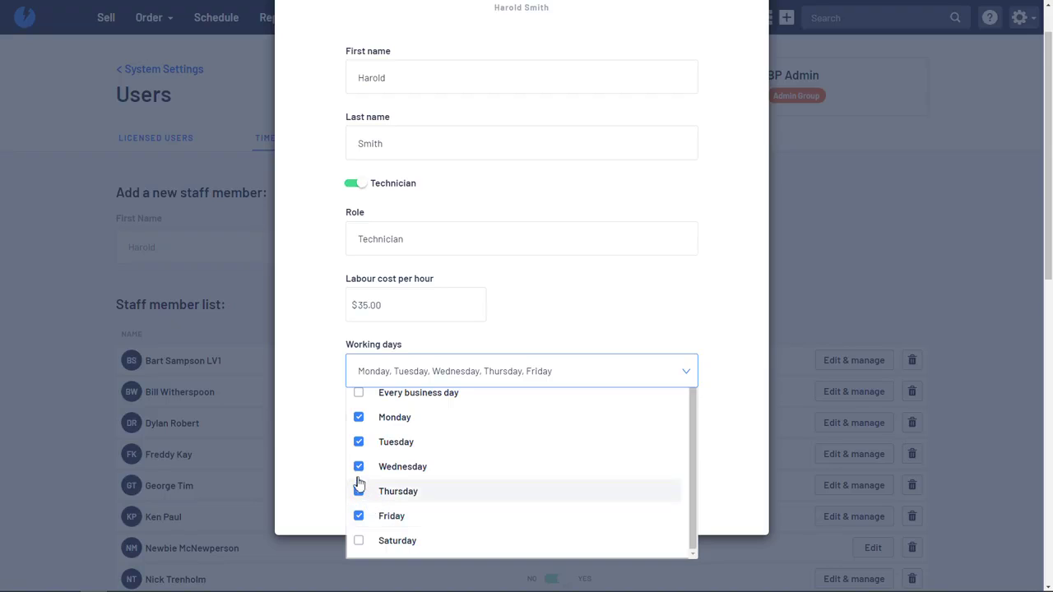
pyautogui.click(359, 417)
pyautogui.click(358, 441)
pyautogui.click(383, 466)
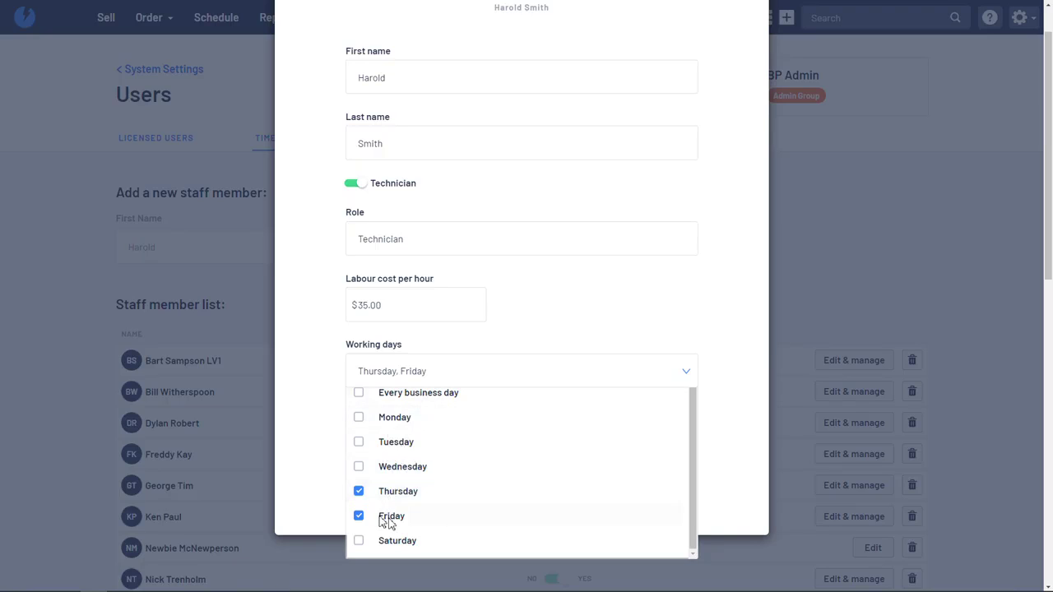
pyautogui.click(327, 446)
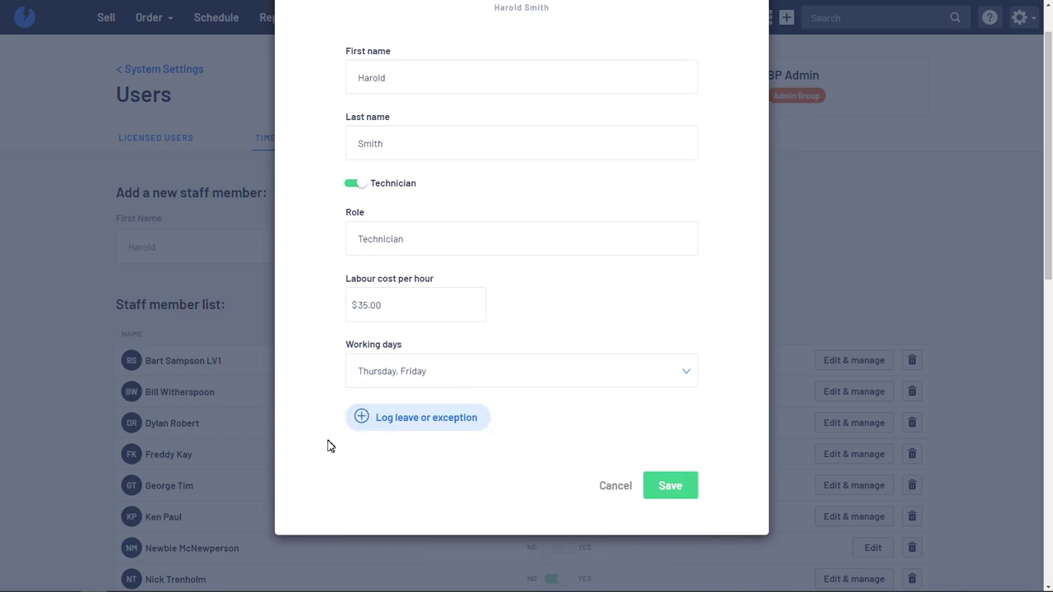
# Step: Check the Log leave or exception section, then select the $35.00 labour cost per hour value
pyautogui.click(441, 420)
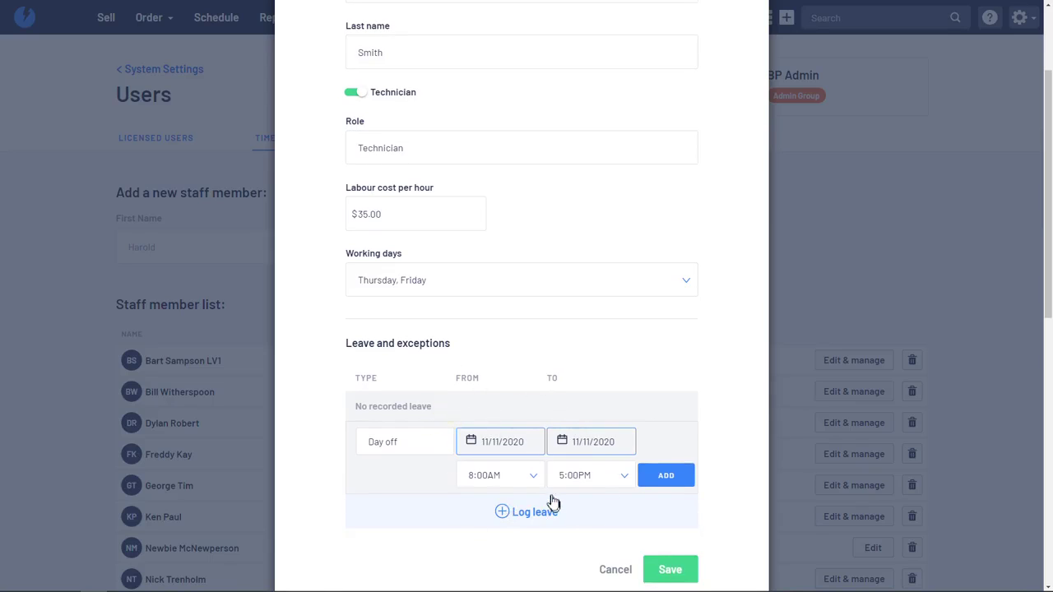
pyautogui.scroll(1, 510, 451)
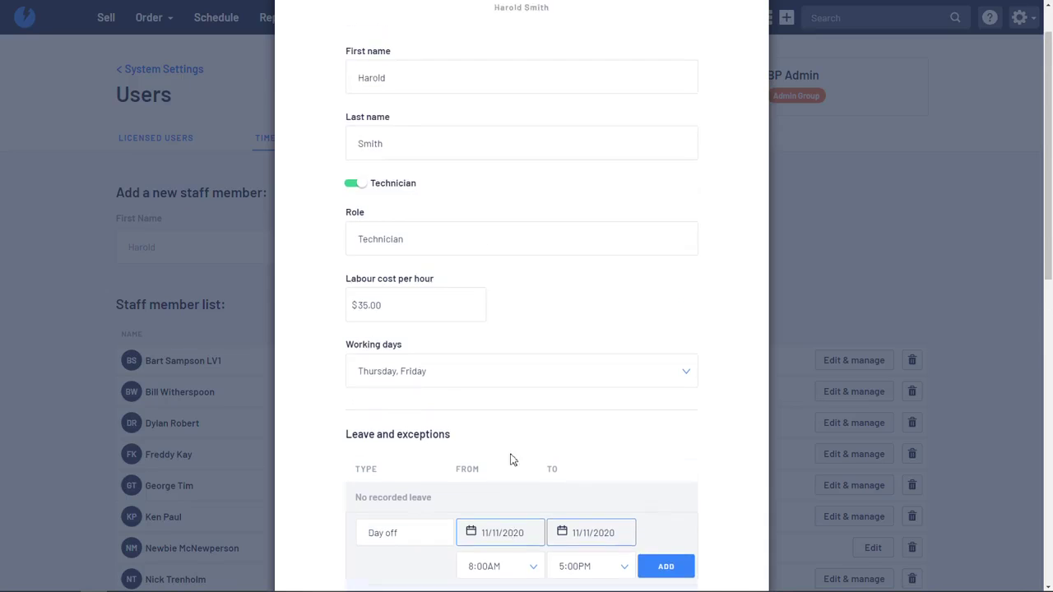
pyautogui.click(420, 309)
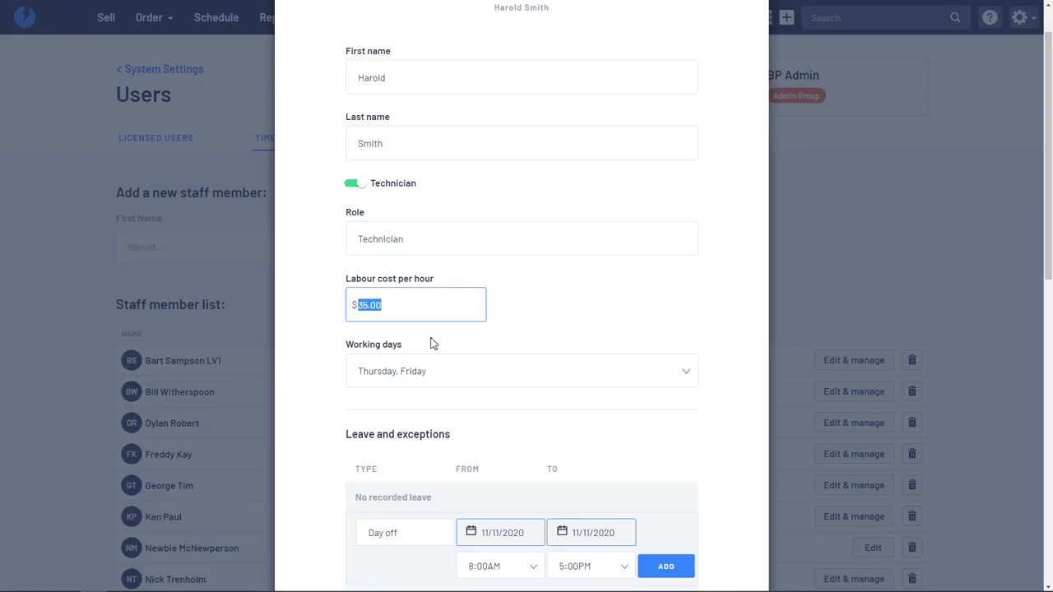
pyautogui.moveTo(400, 304); pyautogui.dragTo(356, 310)
pyautogui.click(519, 313)
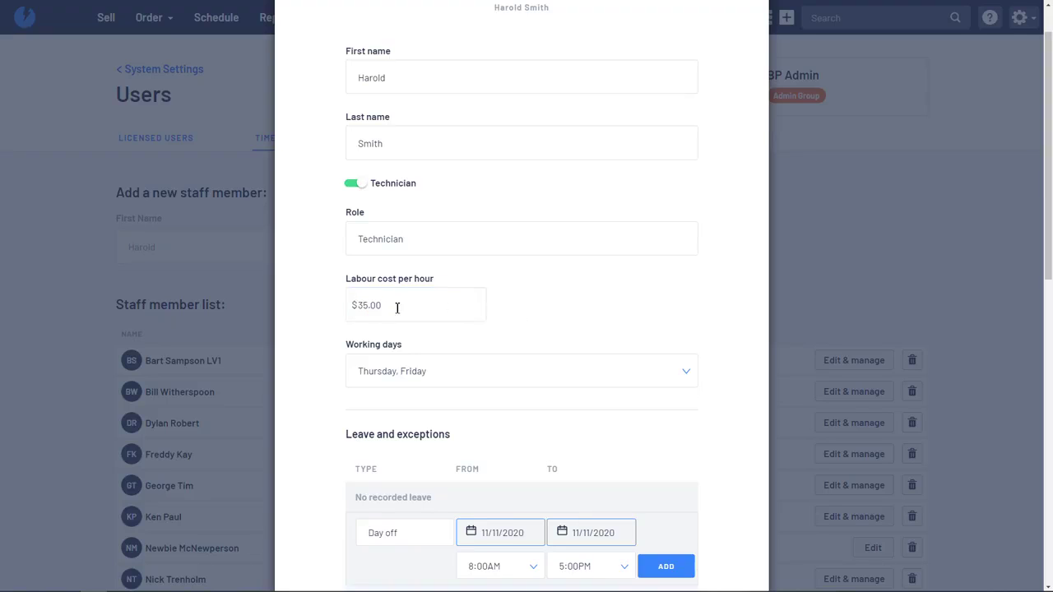
pyautogui.click(394, 305)
pyautogui.click(403, 305)
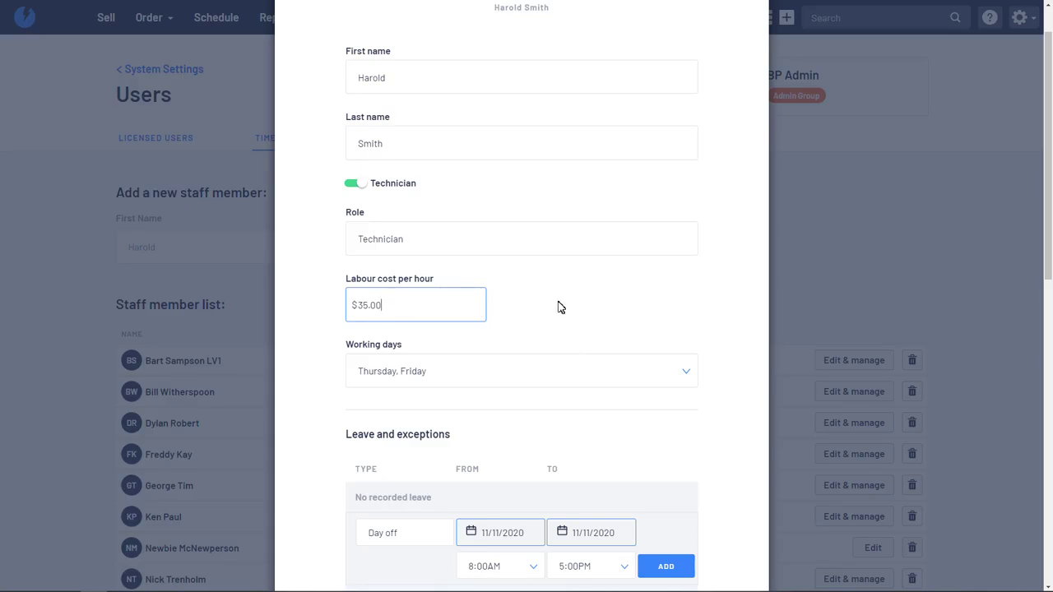
pyautogui.scroll(-1, 563, 303)
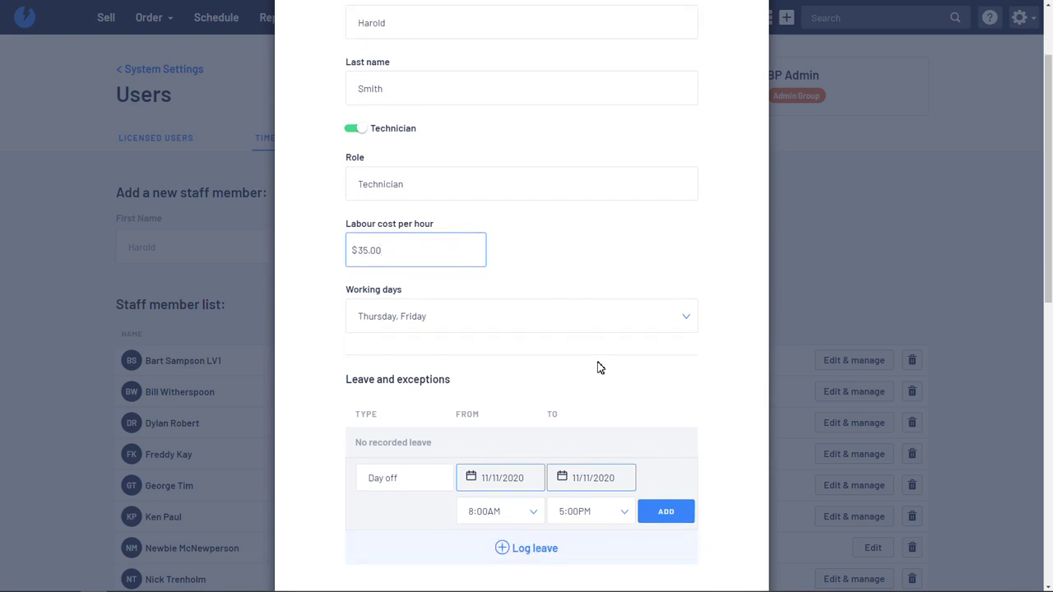
pyautogui.scroll(-3, 597, 367)
# Step: Save the technician's details and confirm they appear in the Staff member list
pyautogui.click(667, 444)
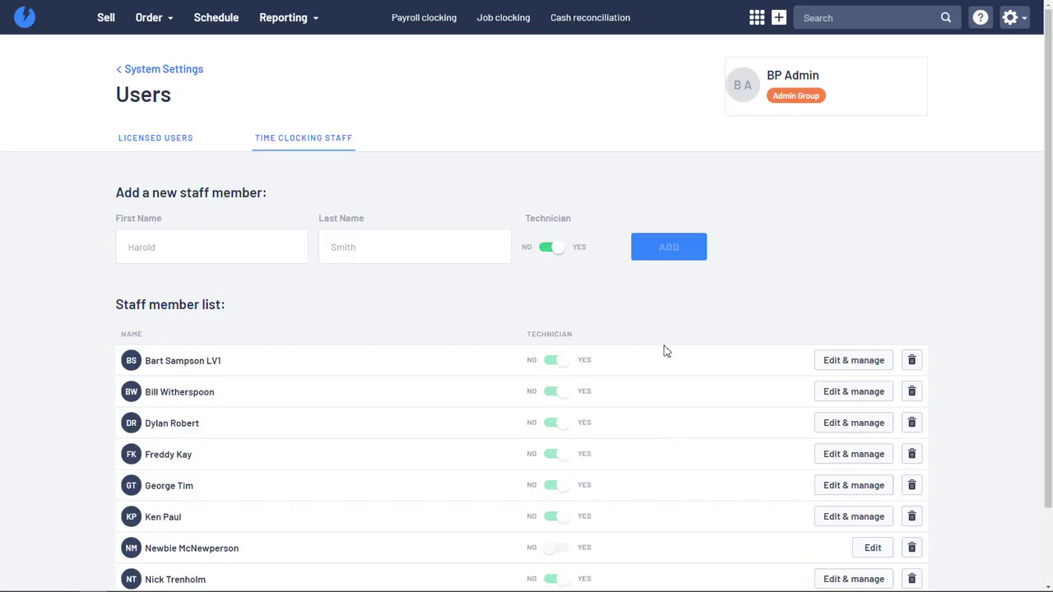
pyautogui.scroll(-2, 666, 352)
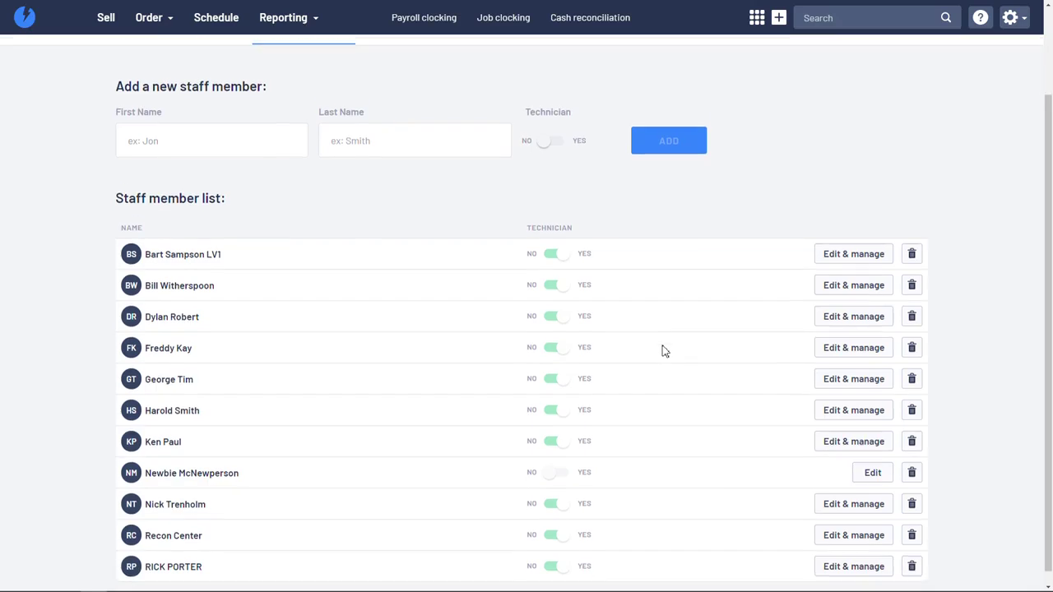